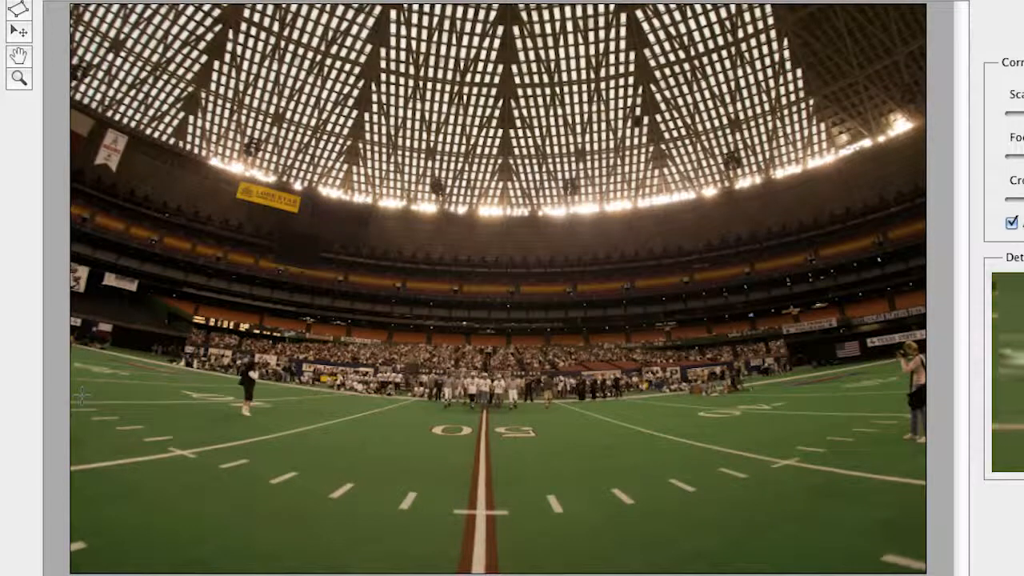
# - Constrain the curved far sideline of the stadium field to a straight line and nudge the line's midpoint up onto the sideline
pyautogui.click(77, 346)
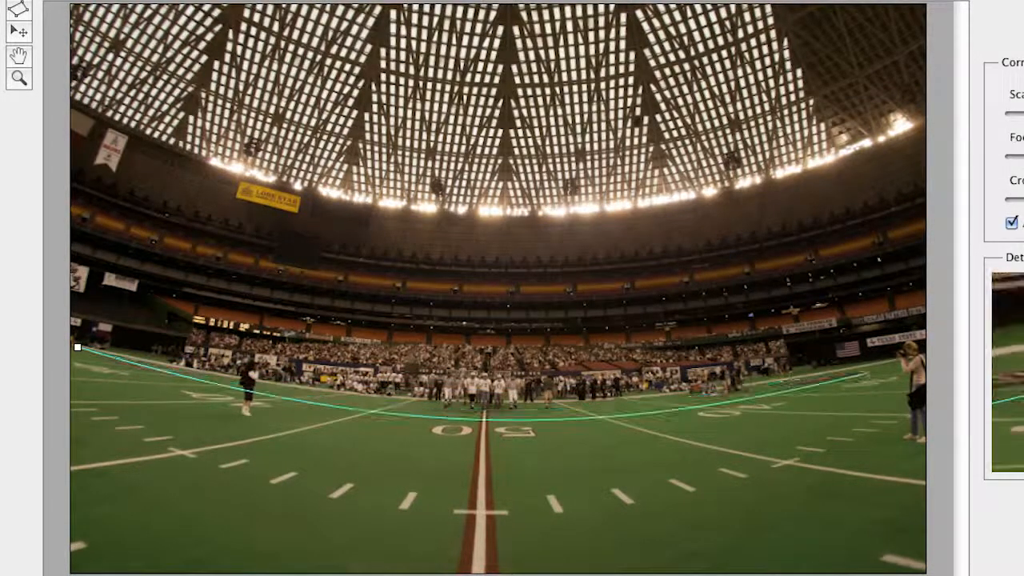
pyautogui.click(916, 360)
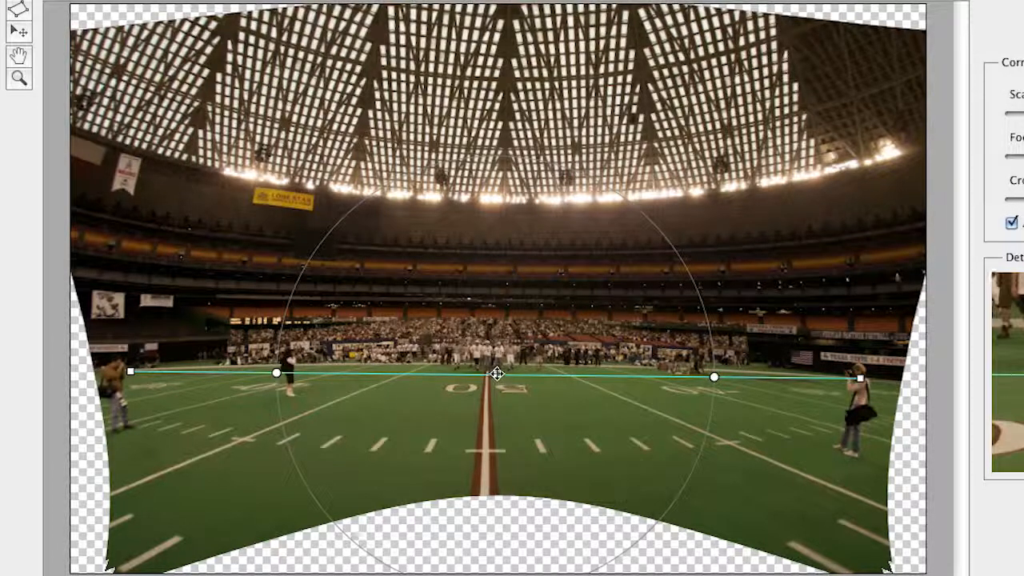
pyautogui.moveTo(497, 374)
pyautogui.mouseDown()
pyautogui.moveTo(496, 342)
pyautogui.moveTo(497, 382)
pyautogui.moveTo(499, 364)
pyautogui.mouseUp()
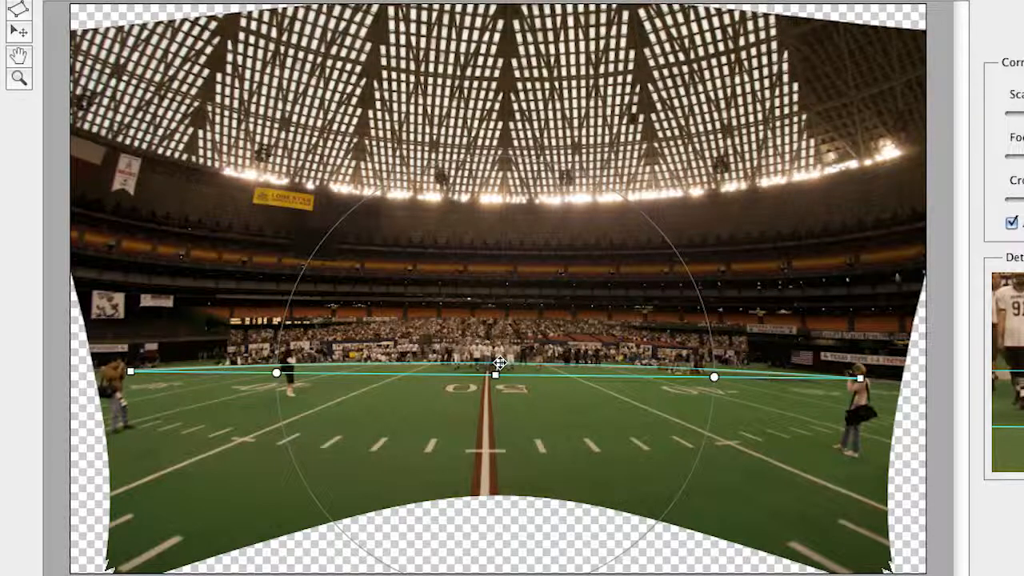
pyautogui.moveTo(500, 364)
pyautogui.mouseDown()
pyautogui.moveTo(498, 404)
pyautogui.moveTo(496, 363)
pyautogui.mouseUp()
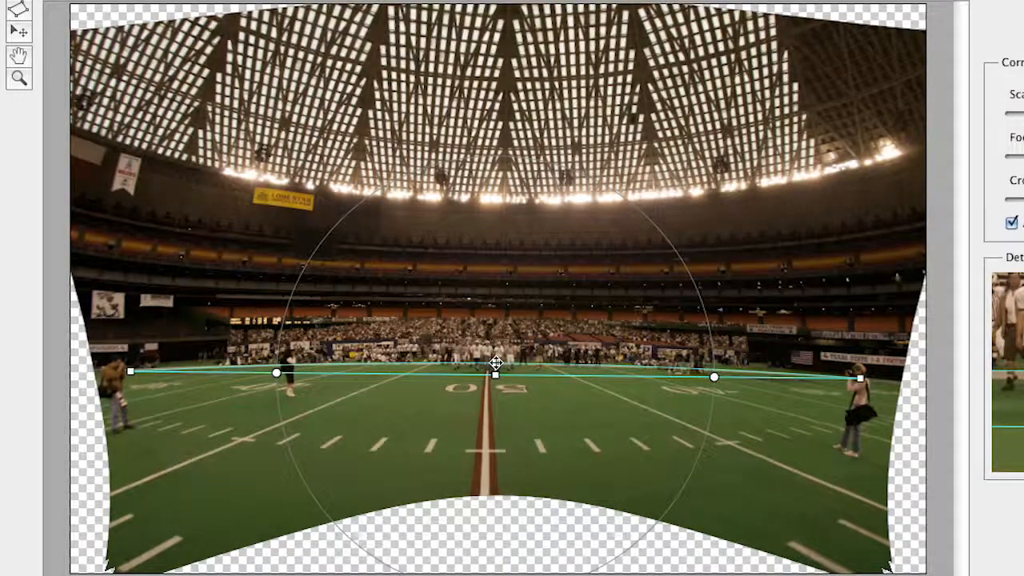
pyautogui.moveTo(496, 363); pyautogui.dragTo(496, 362)
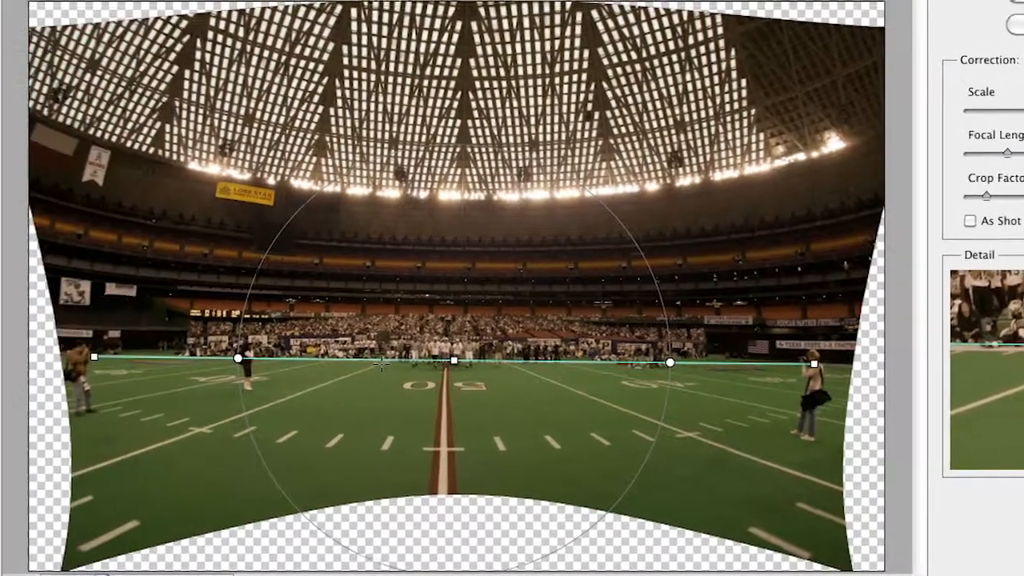
# - Constrain the yard line on the near-left part of the field along its full length and rotate the constraint to a steeper fixed angle
pyautogui.moveTo(185, 358)
pyautogui.mouseDown()
pyautogui.moveTo(0, 432)
pyautogui.moveTo(0, 457)
pyautogui.mouseUp()
pyautogui.moveTo(136, 463); pyautogui.dragTo(129, 468)
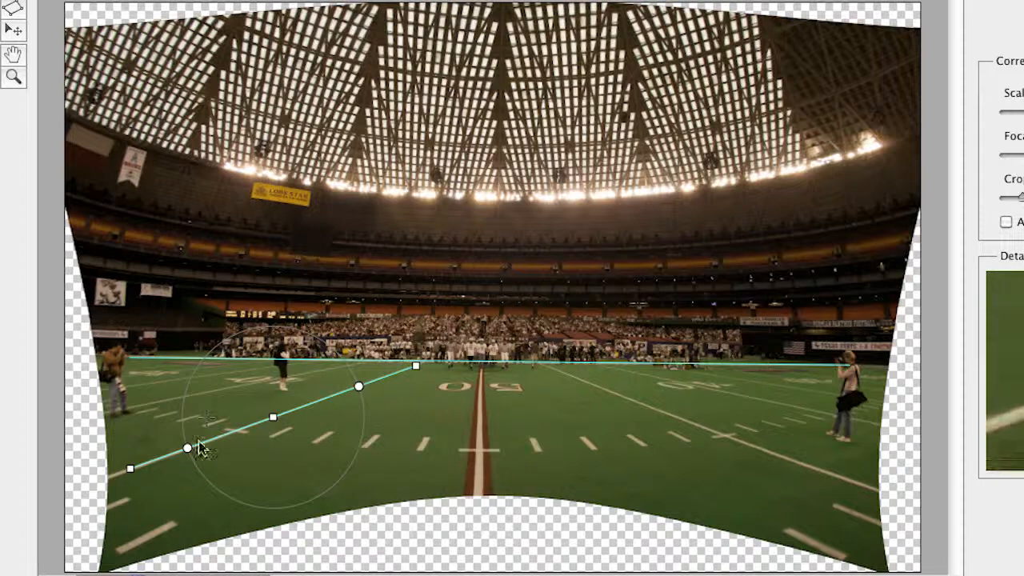
pyautogui.moveTo(188, 447); pyautogui.dragTo(187, 438)
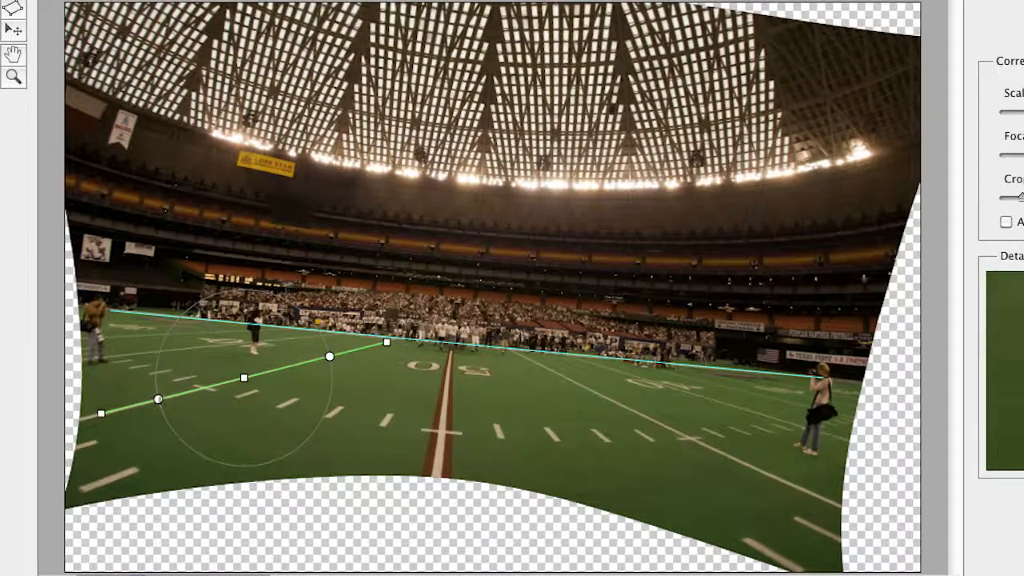
pyautogui.moveTo(158, 399); pyautogui.dragTo(165, 421)
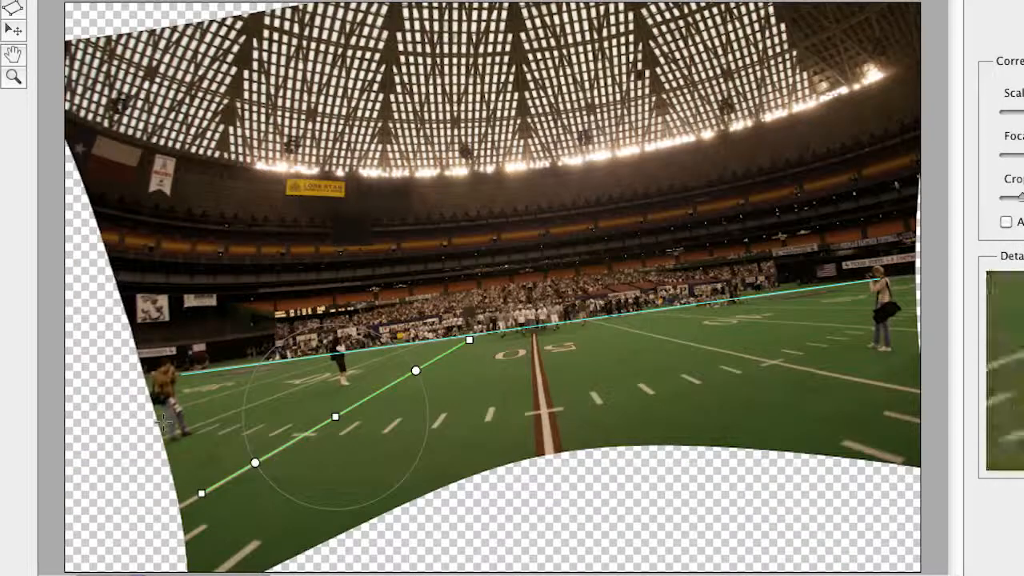
# - Constrain the yard line on the right half of the field and rotate it to mirror the slope of the opposite one
pyautogui.click(596, 321)
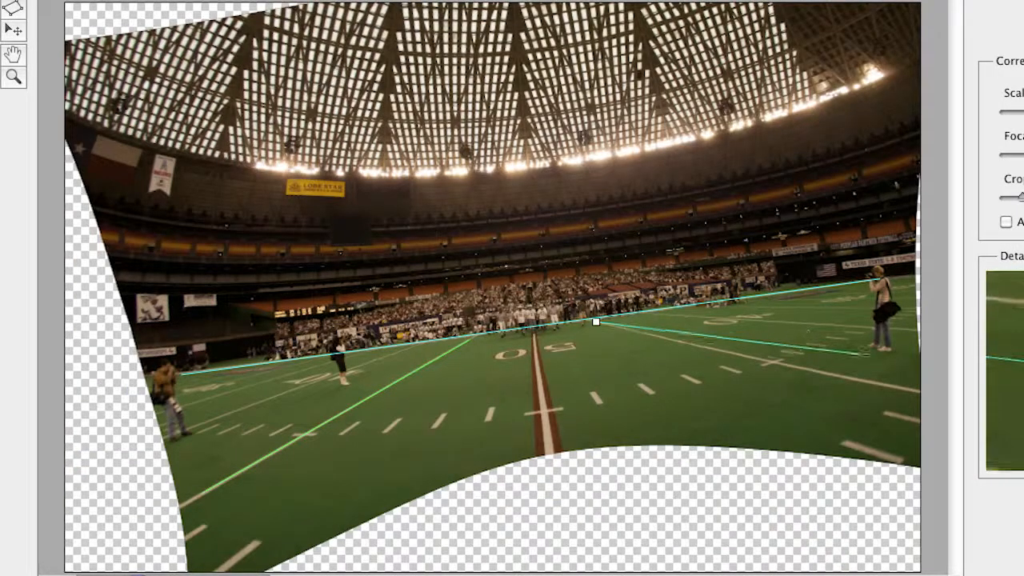
pyautogui.click(905, 385)
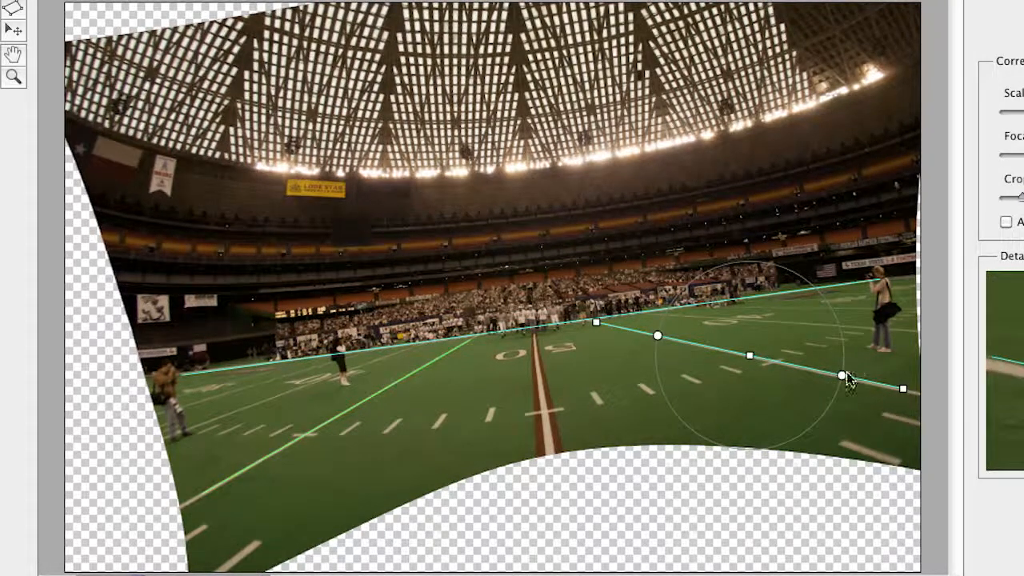
pyautogui.moveTo(842, 375); pyautogui.dragTo(815, 404)
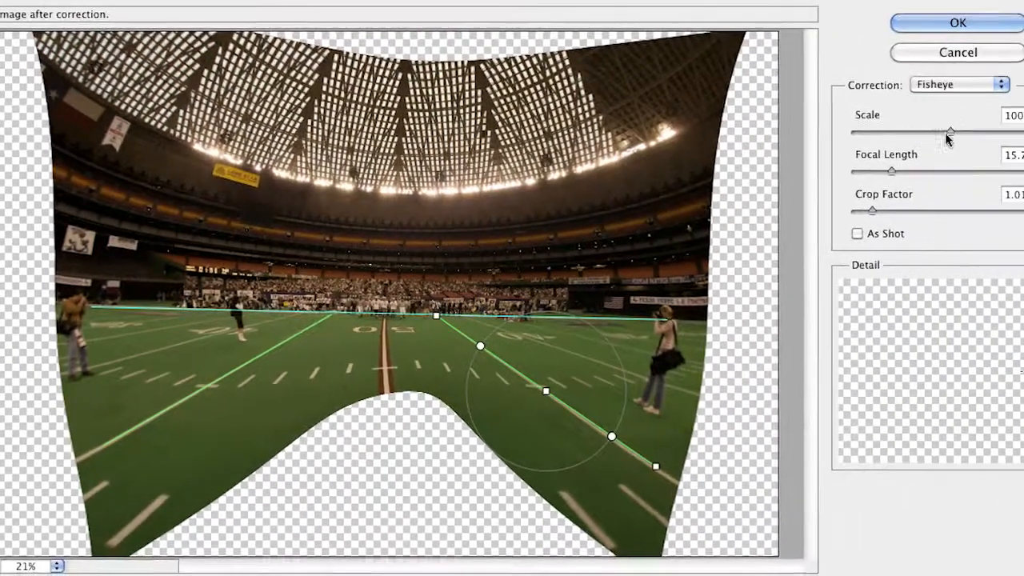
# - Scale the corrected stadium image to 146% and cancel the Adaptive Wide Angle correction
pyautogui.moveTo(946, 138); pyautogui.dragTo(1019, 370)
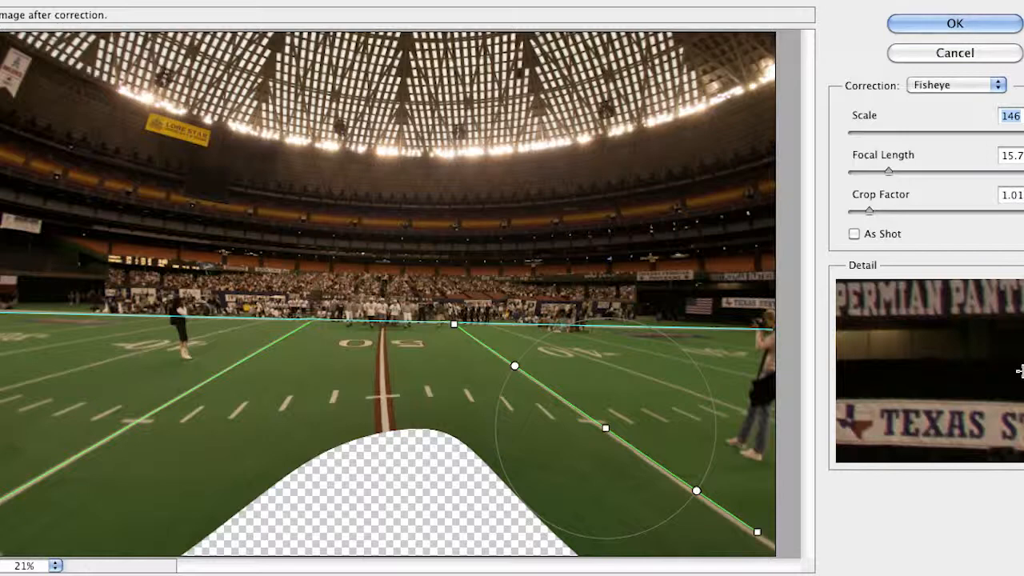
pyautogui.click(940, 56)
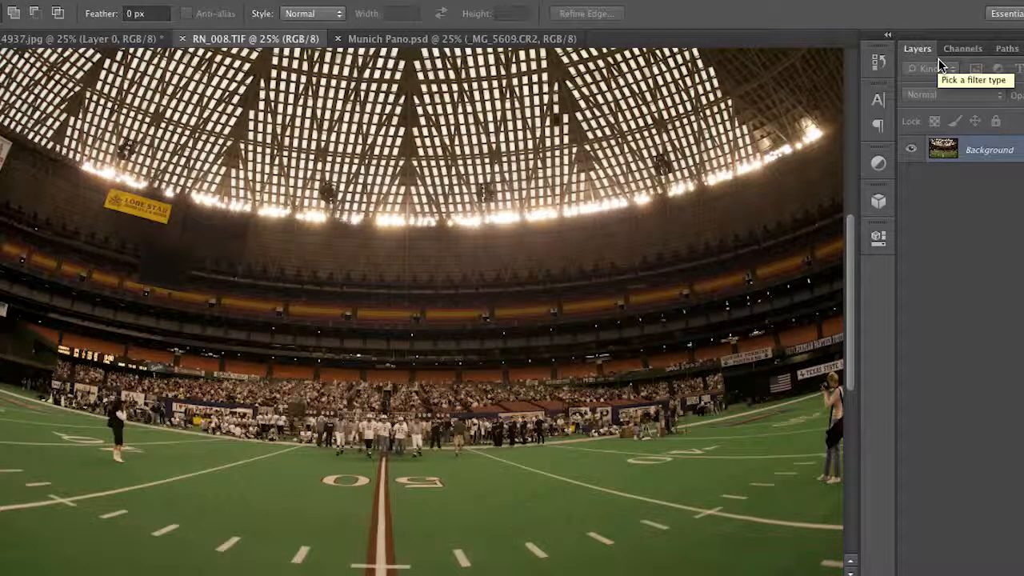
# - Start the Adaptive Wide Angle filter on Munich Pano.psd and set its correction model to Fisheye
pyautogui.click(424, 42)
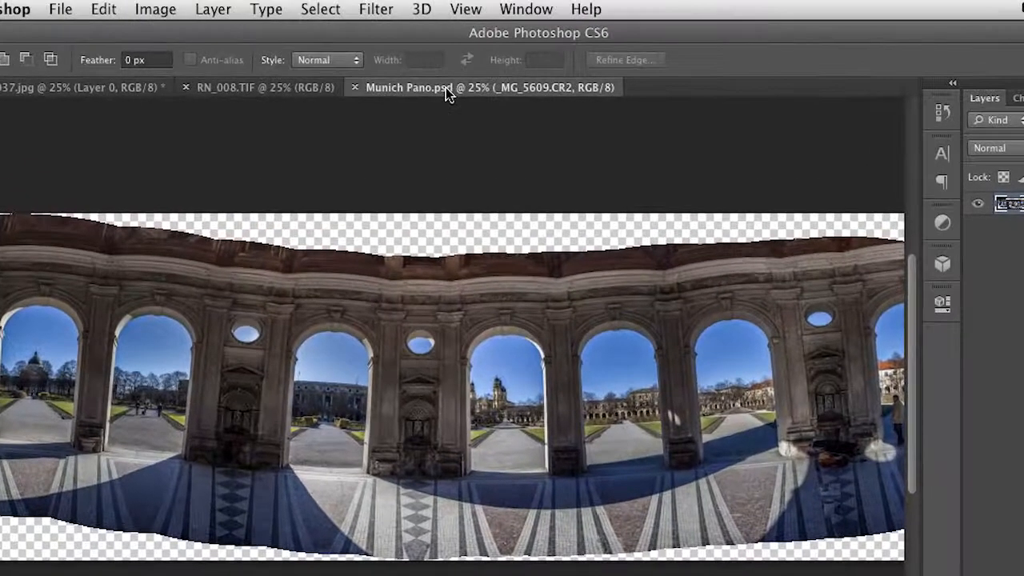
pyautogui.click(377, 7)
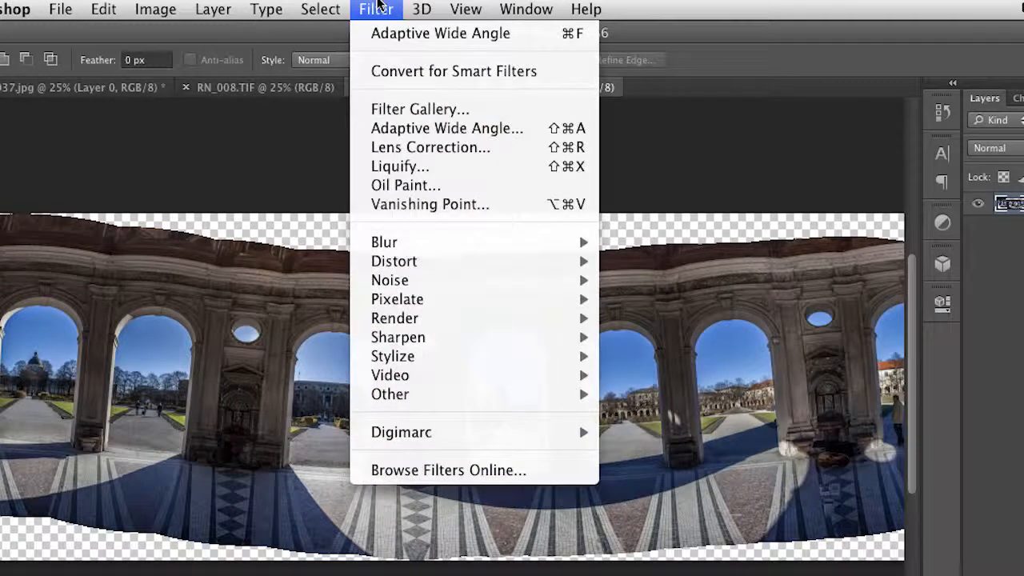
pyautogui.click(398, 130)
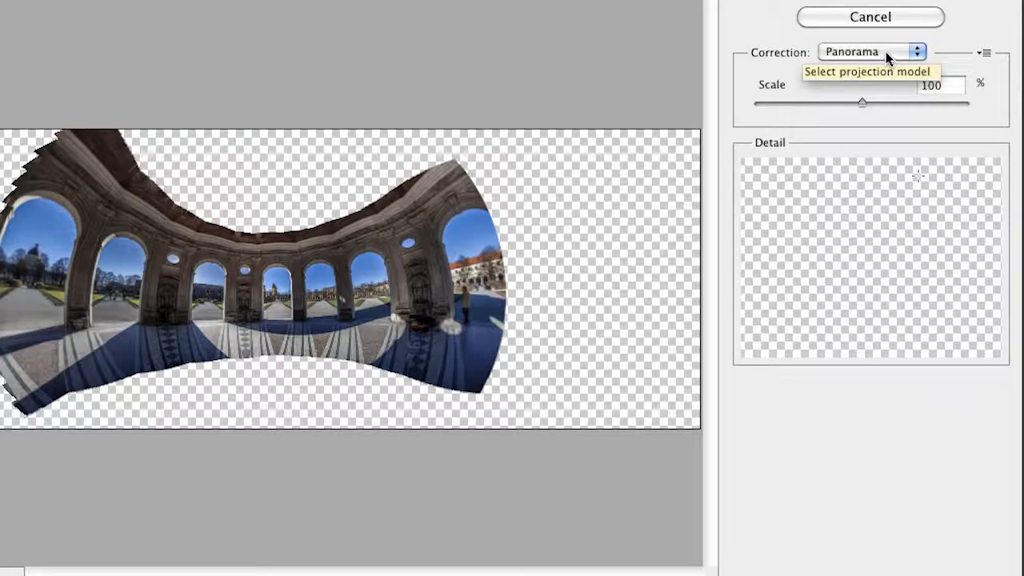
pyautogui.click(886, 58)
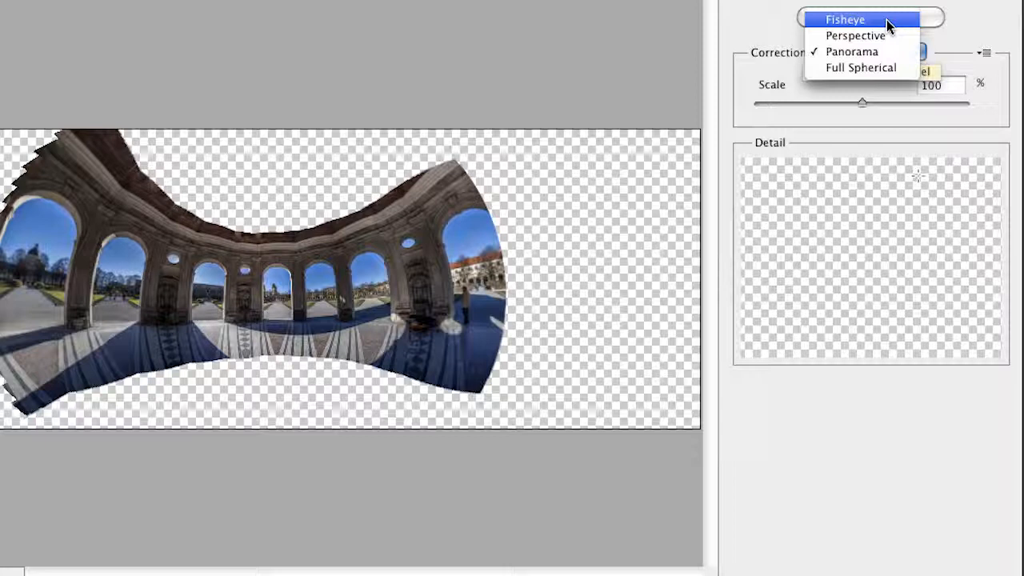
pyautogui.click(887, 22)
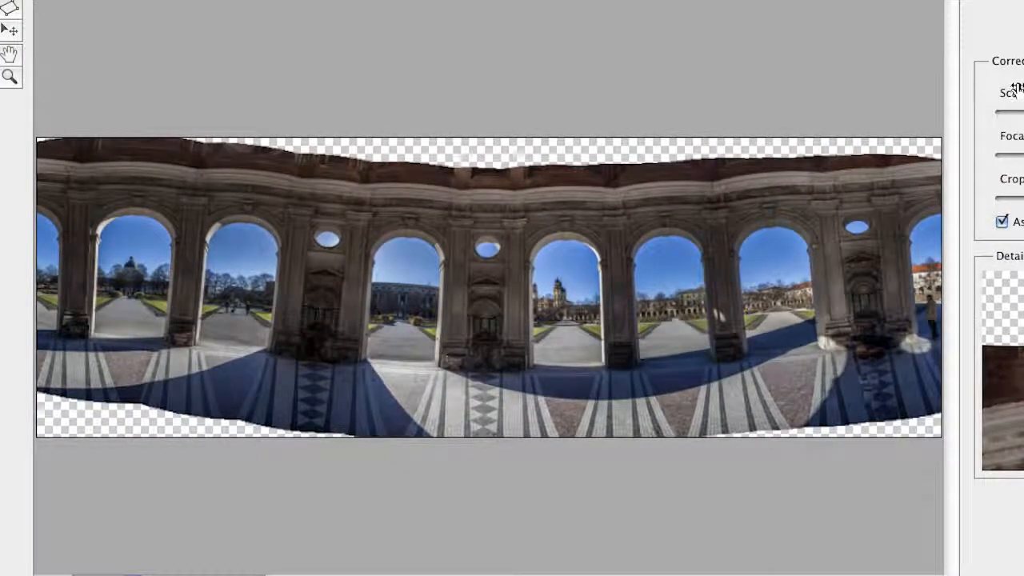
# - Add vertical constraints along the left edges of the third and fourth arches and the right edge of the fifth arch
pyautogui.click(207, 251)
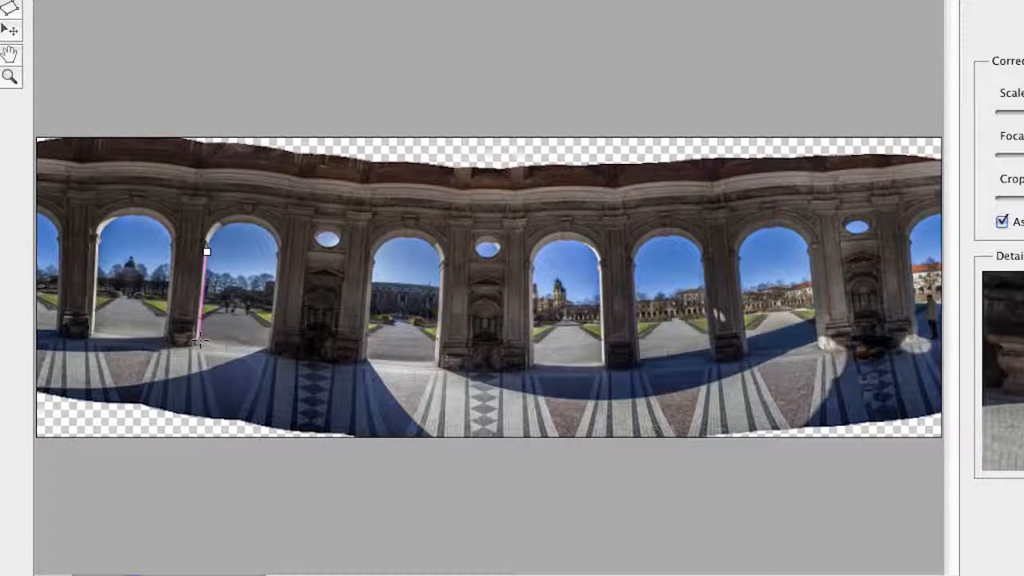
pyautogui.click(198, 341)
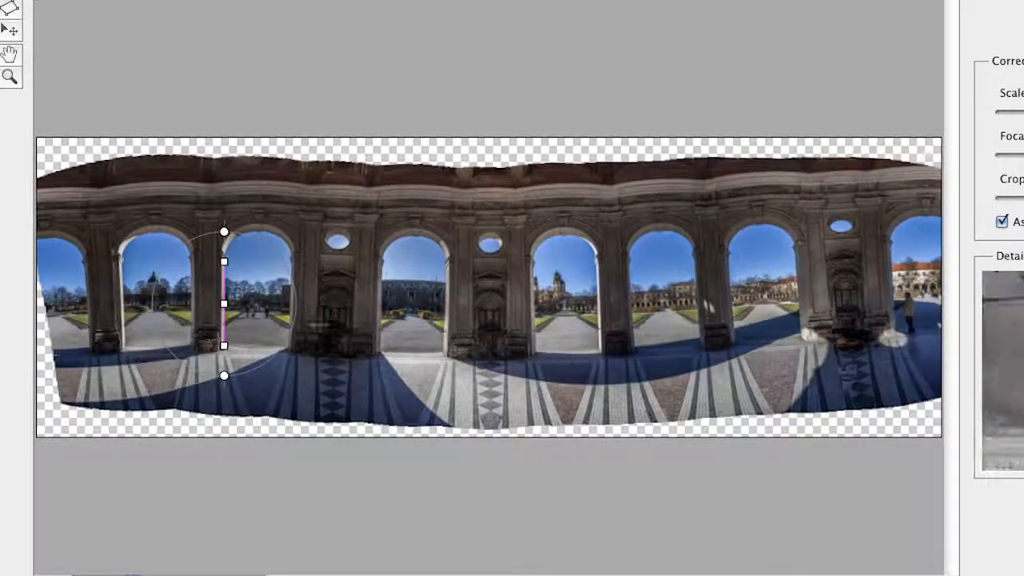
pyautogui.click(382, 267)
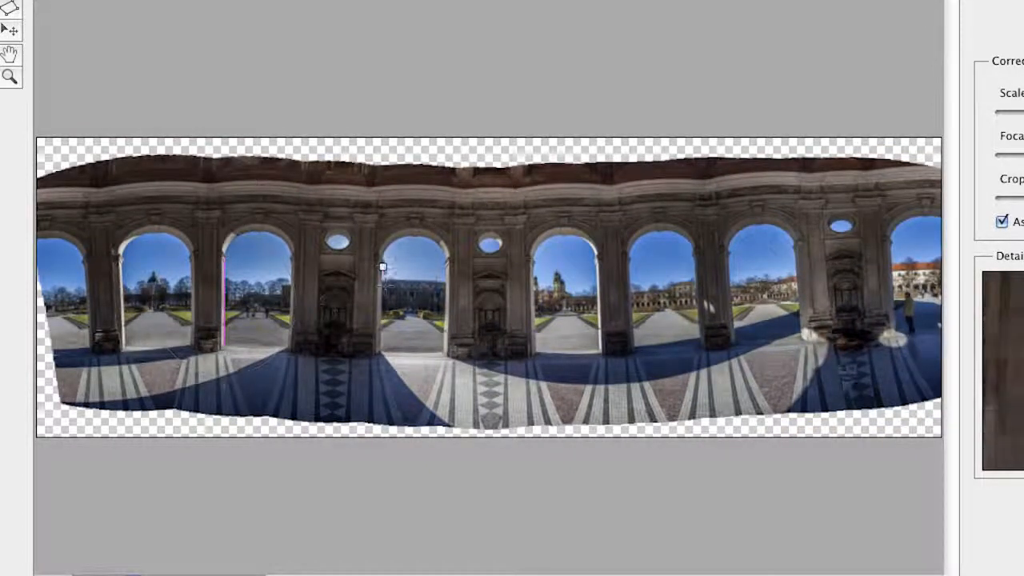
pyautogui.click(383, 349)
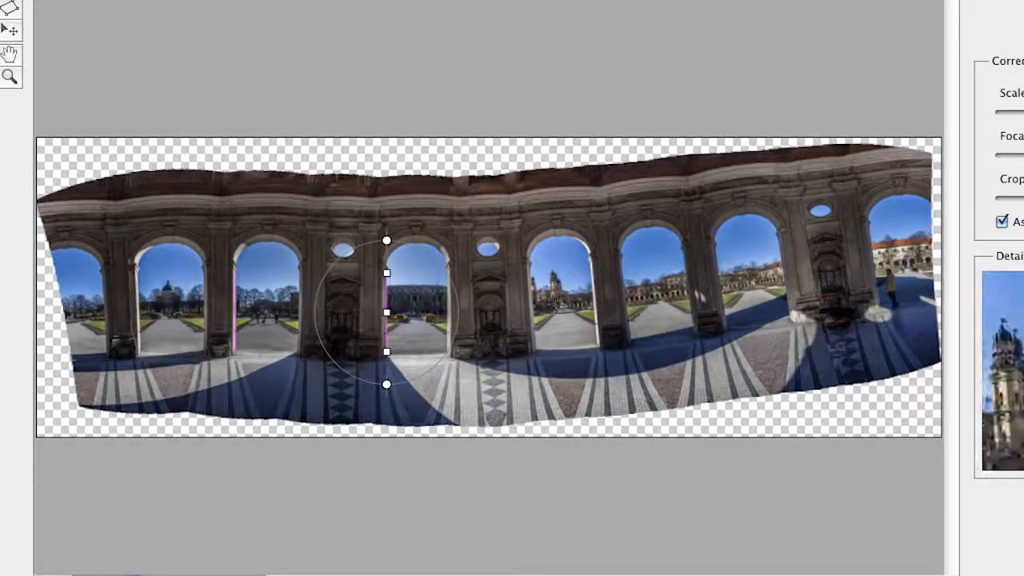
pyautogui.click(593, 264)
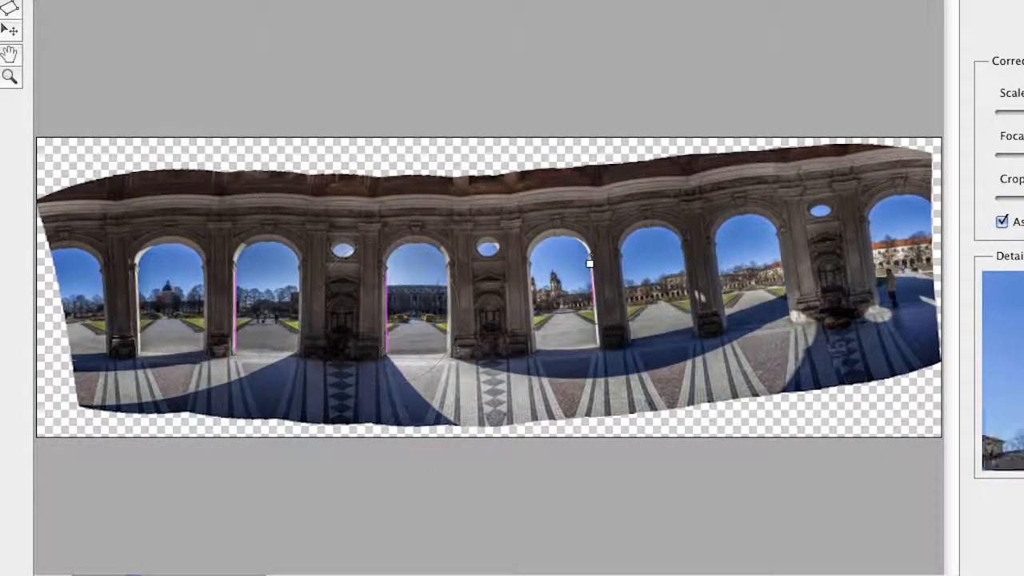
pyautogui.click(594, 355)
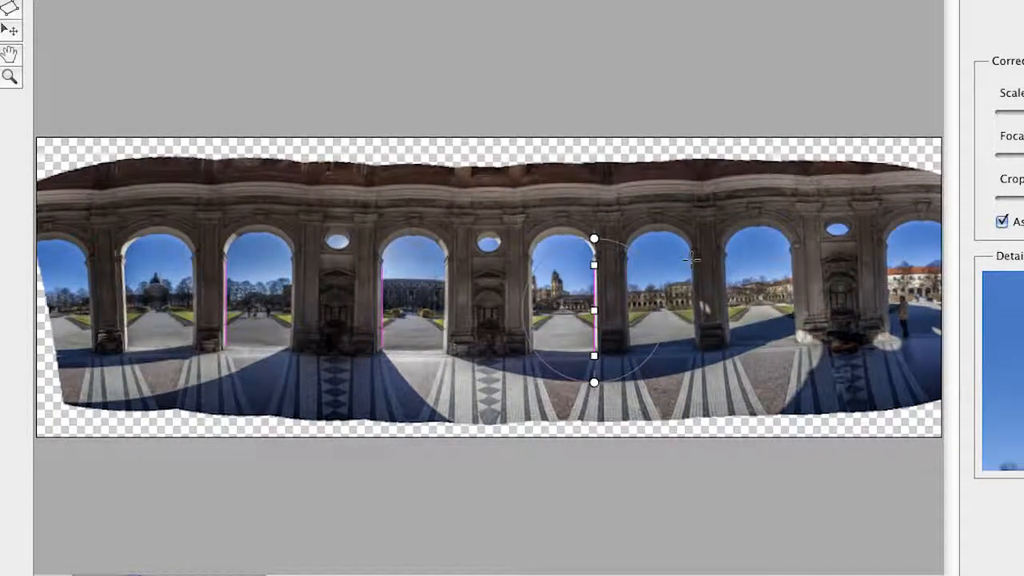
# - Add vertical constraints along the right edges of the sixth, seventh and first arches and the left edge of the last arch
pyautogui.click(690, 260)
pyautogui.click(693, 341)
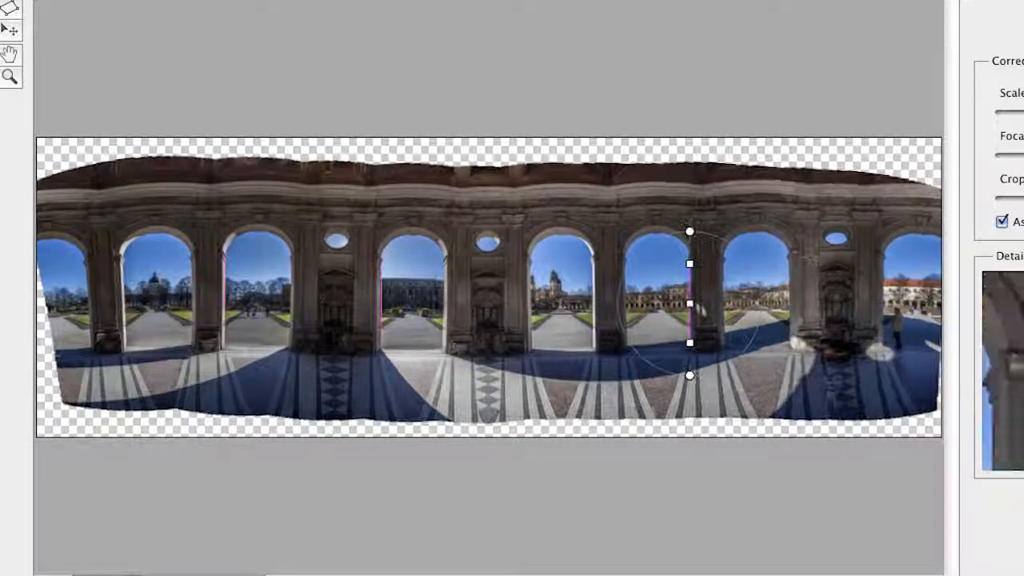
pyautogui.click(786, 263)
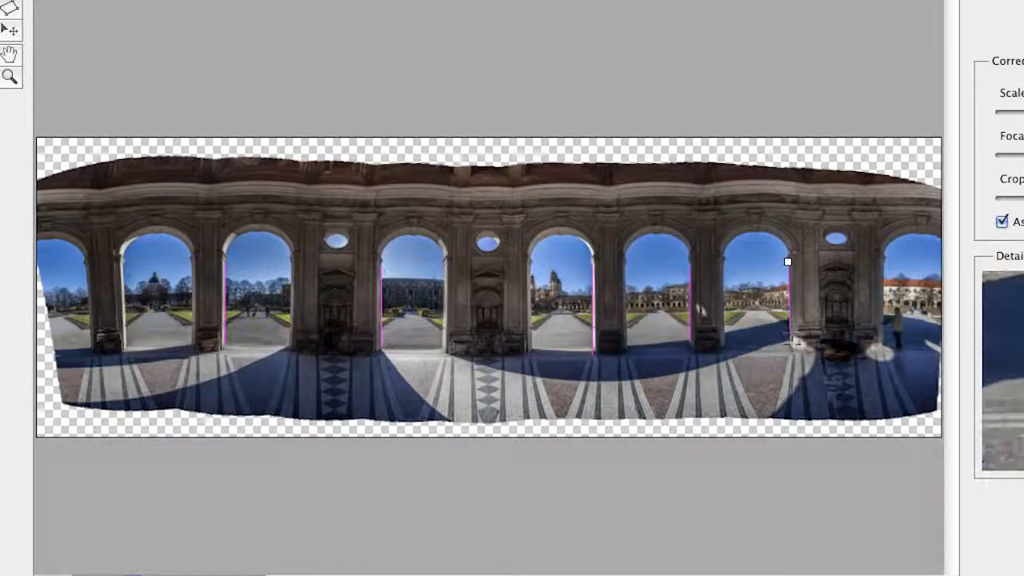
pyautogui.click(786, 347)
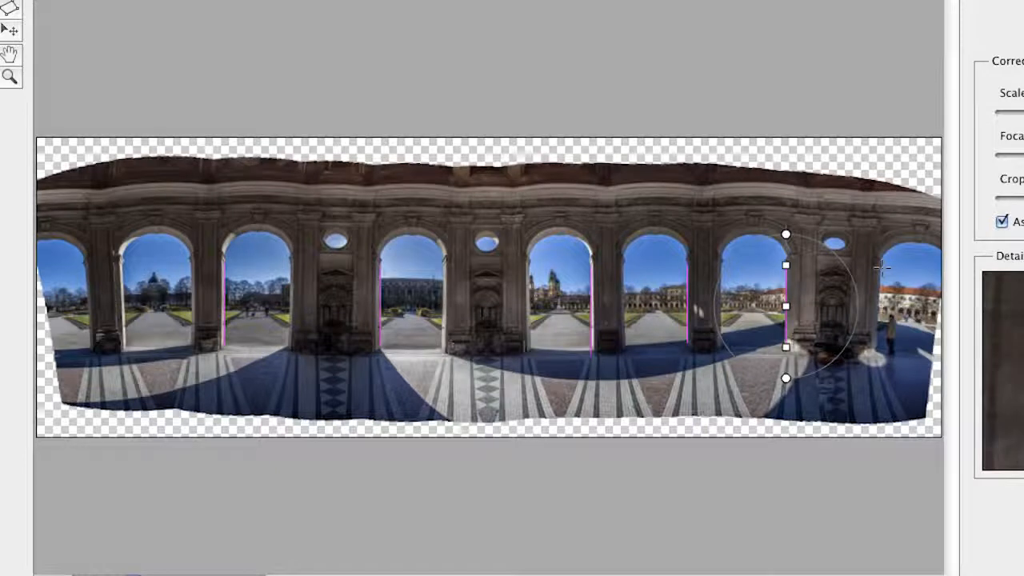
pyautogui.click(880, 269)
pyautogui.click(880, 346)
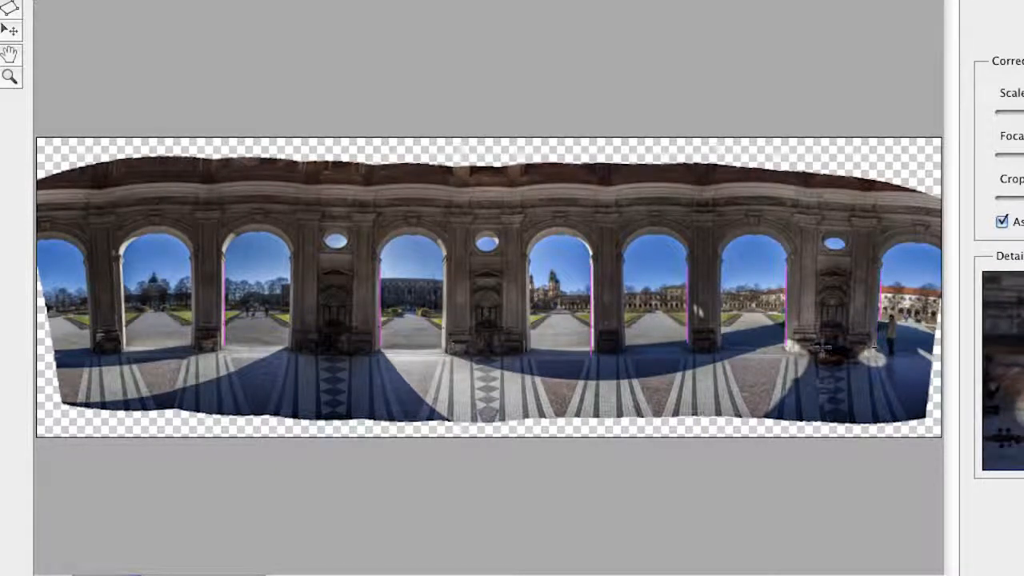
pyautogui.click(85, 270)
pyautogui.click(92, 344)
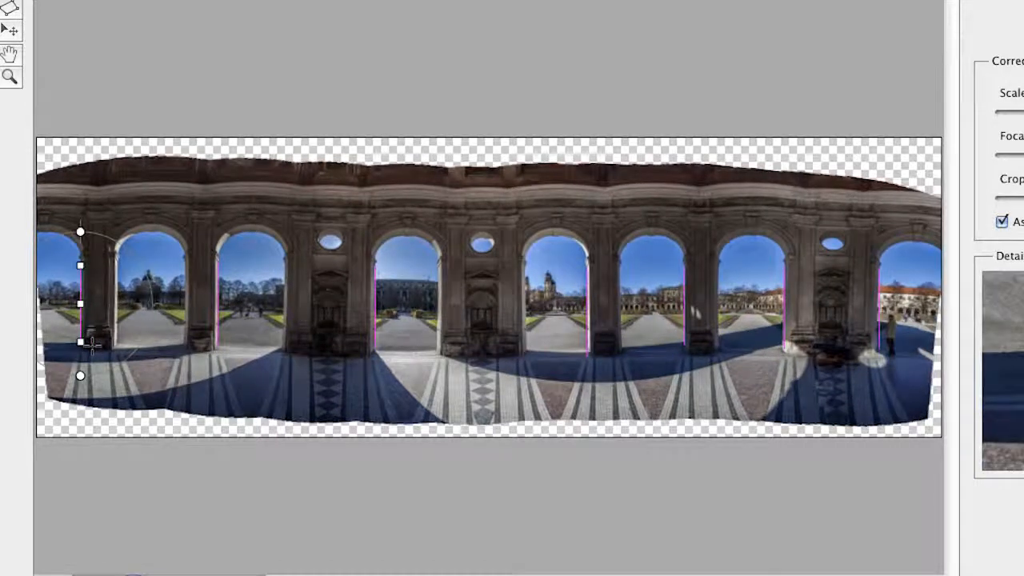
# - Level the colonnade's base with three horizontal constraints running along the column feet from the first pillar to the rightmost niche
pyautogui.click(97, 345)
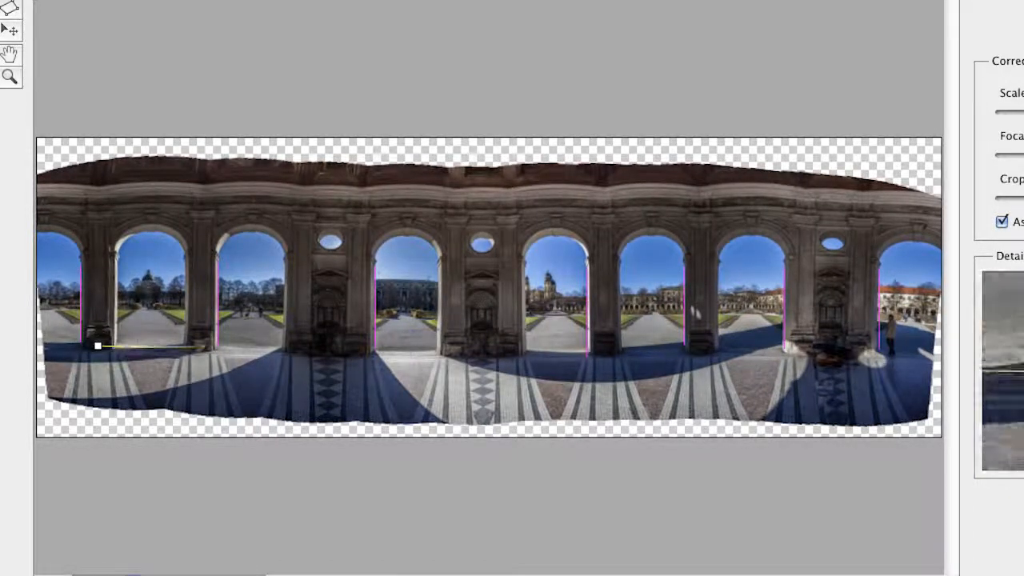
pyautogui.click(329, 349)
pyautogui.click(483, 348)
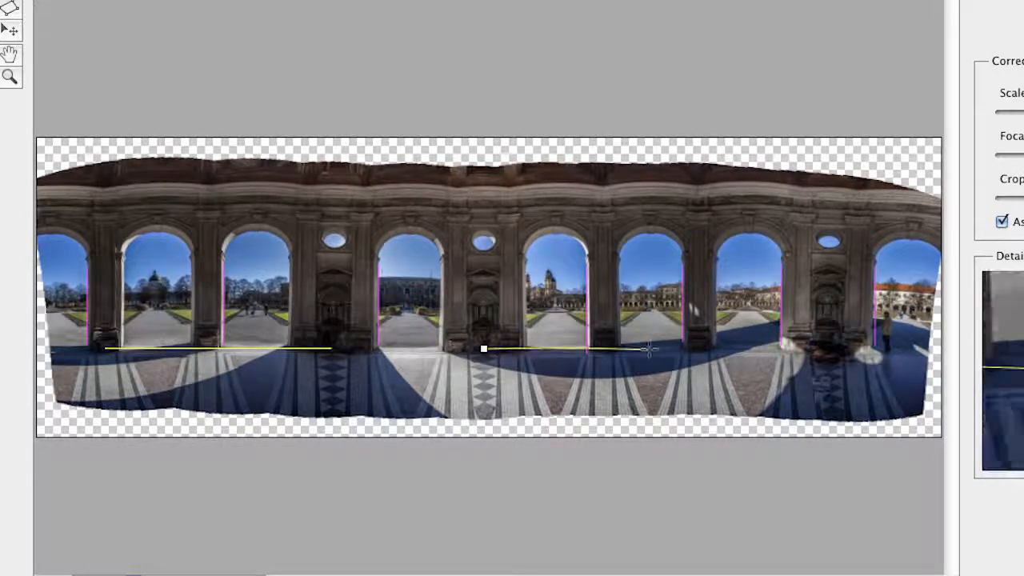
pyautogui.click(697, 348)
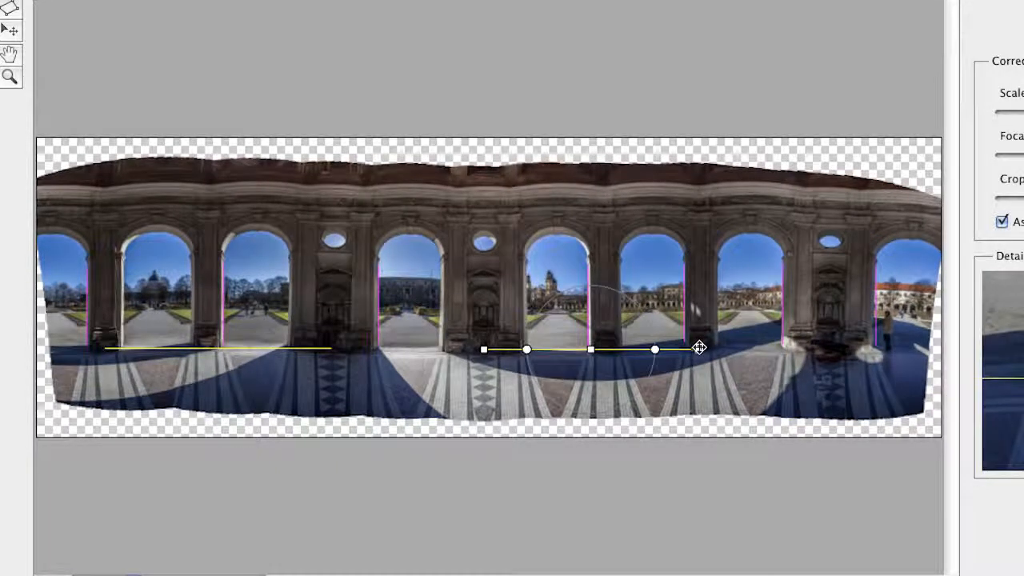
pyautogui.moveTo(698, 349); pyautogui.dragTo(720, 350)
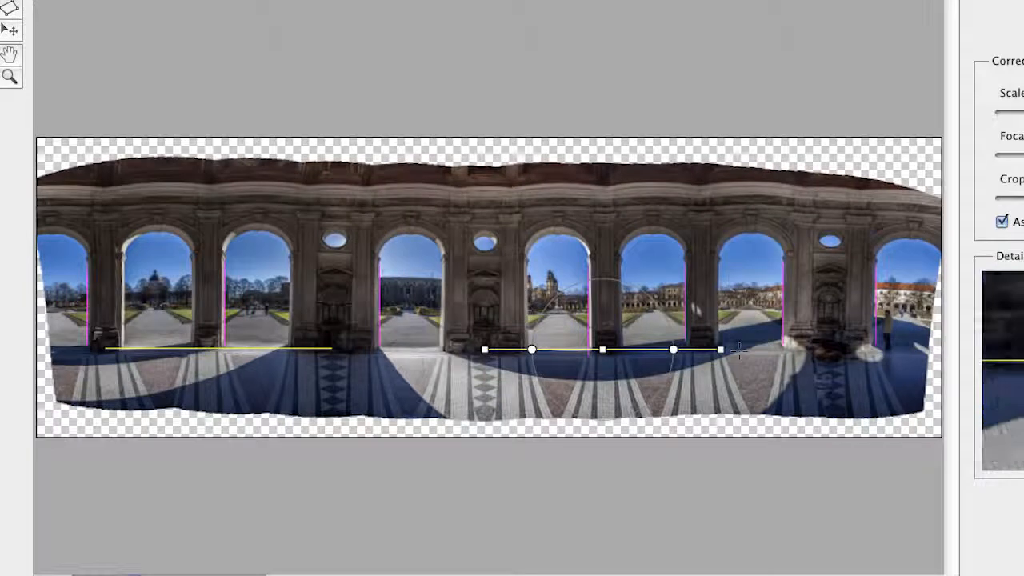
pyautogui.click(840, 347)
pyautogui.click(711, 348)
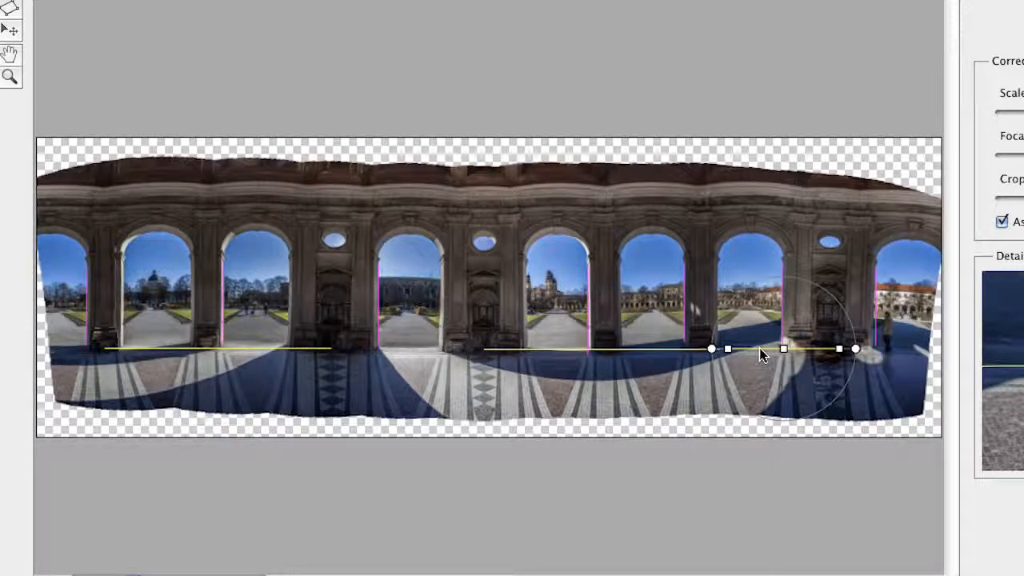
# - Add a horizontal constraint across the tops of the second and third arches and apply the correction with the panorama scaled up to fill the frame
pyautogui.click(157, 230)
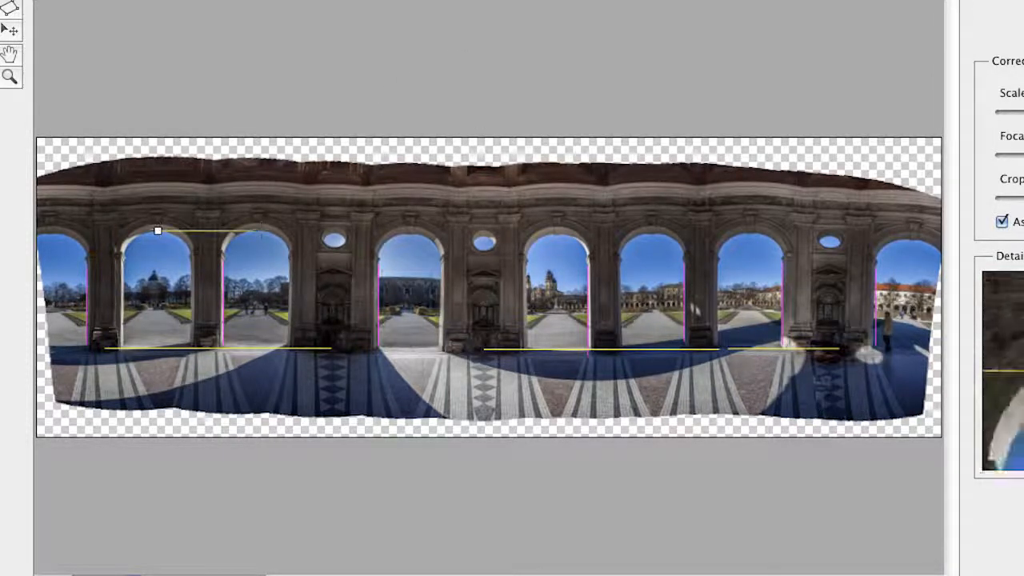
pyautogui.click(261, 230)
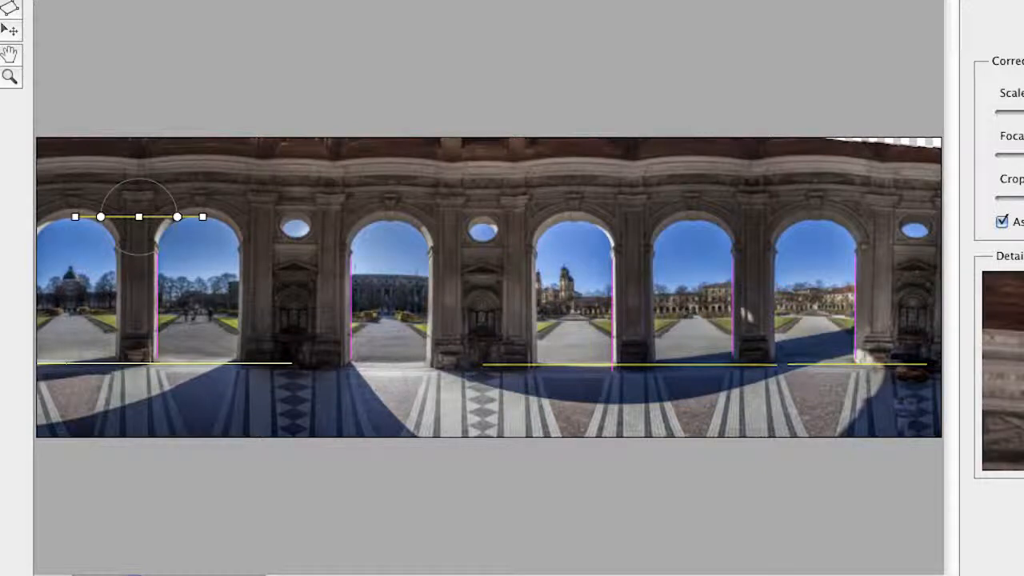
pyautogui.press('Return')
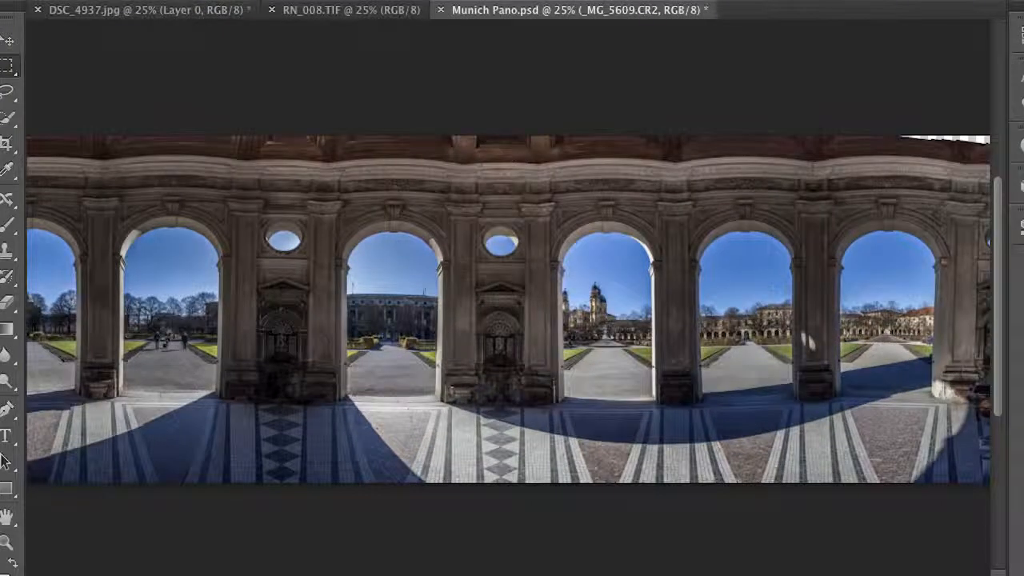
# - Review the open images DSC_4937.jpg and RN_008.TIF and return to the corrected Munich Pano.psd
pyautogui.click(85, 11)
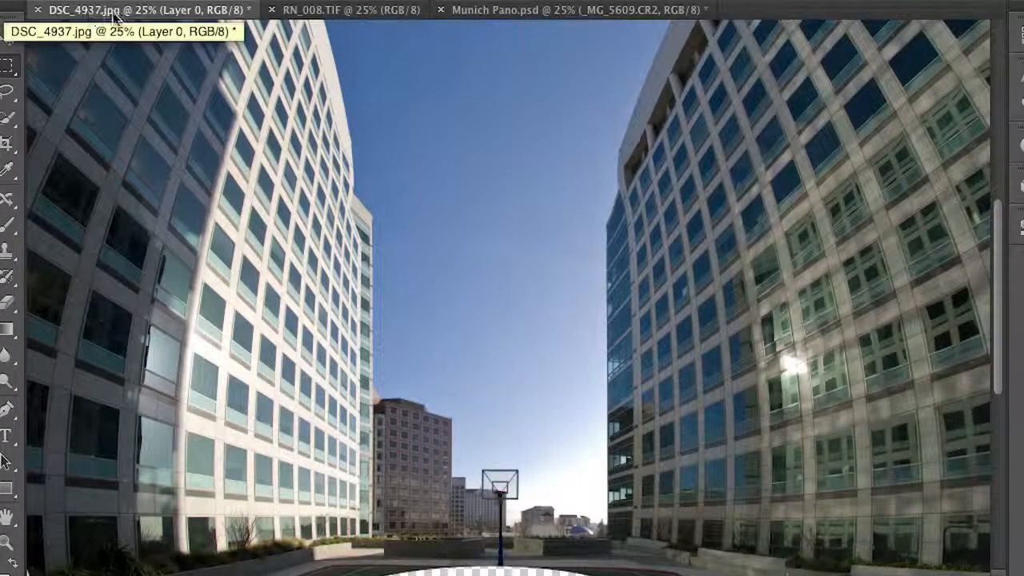
pyautogui.click(325, 11)
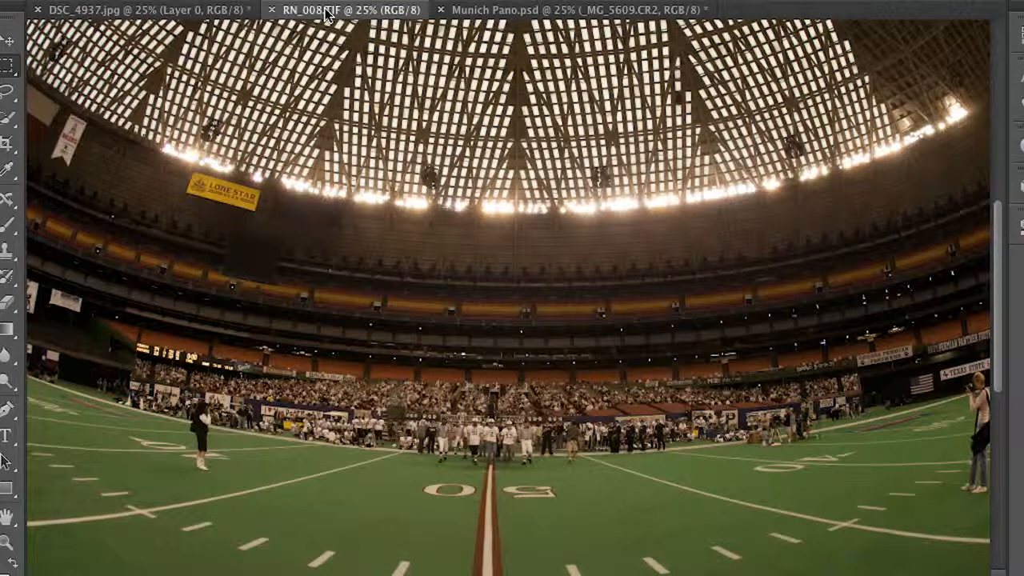
pyautogui.click(571, 12)
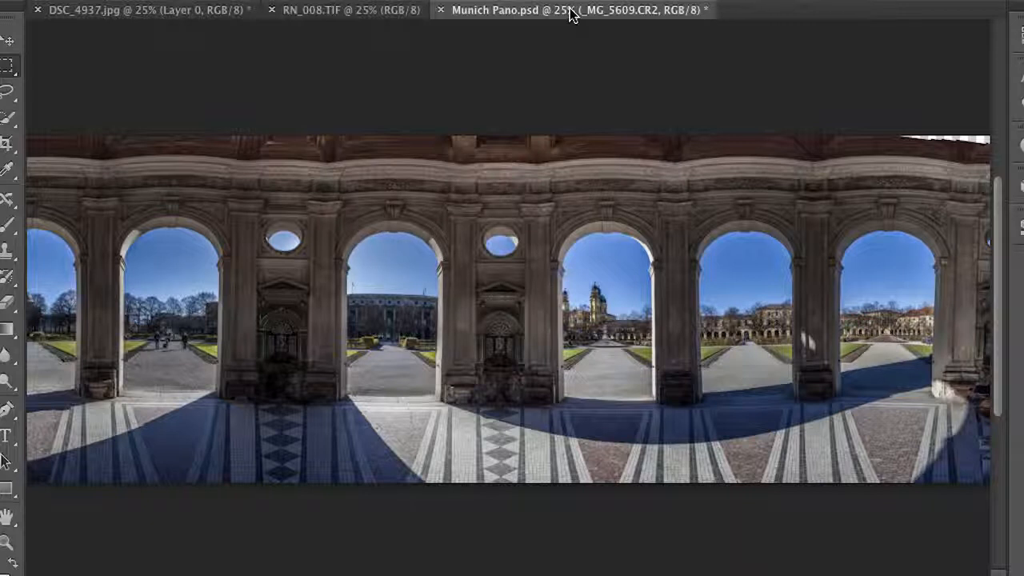